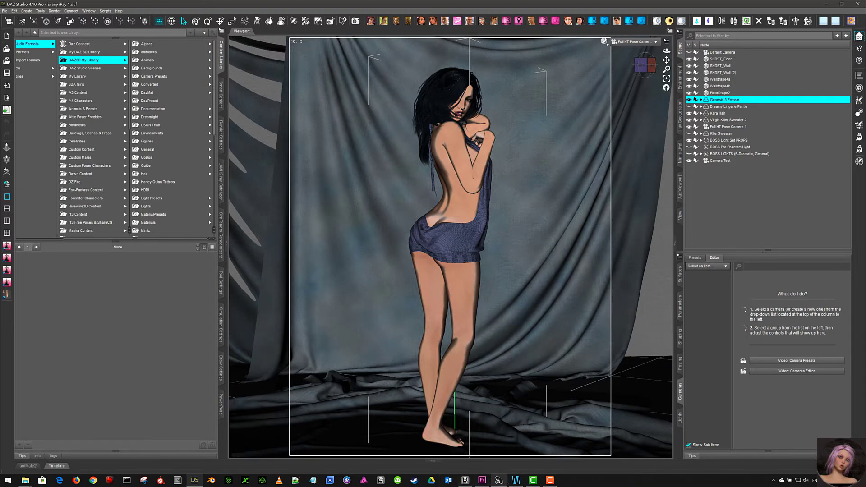
# Step: Look at the saved render, then return to the scene and select Full HT Pose Camera 1
pyautogui.click(465, 481)
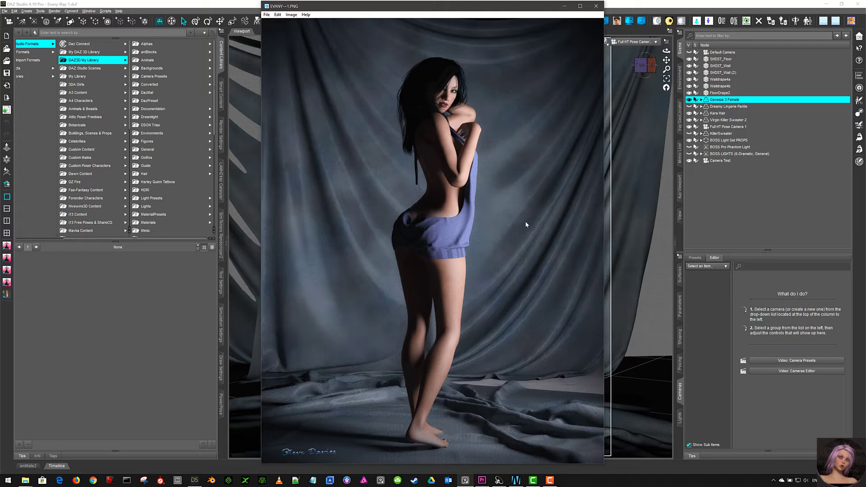
pyautogui.click(618, 3)
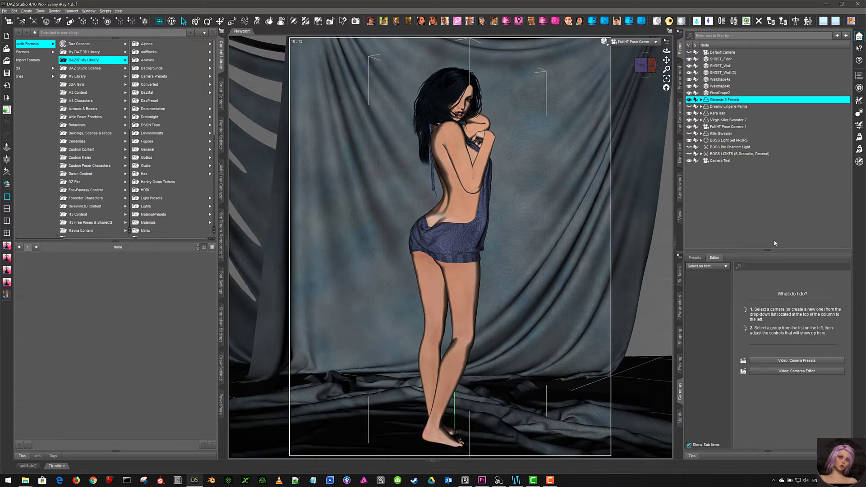
pyautogui.click(737, 127)
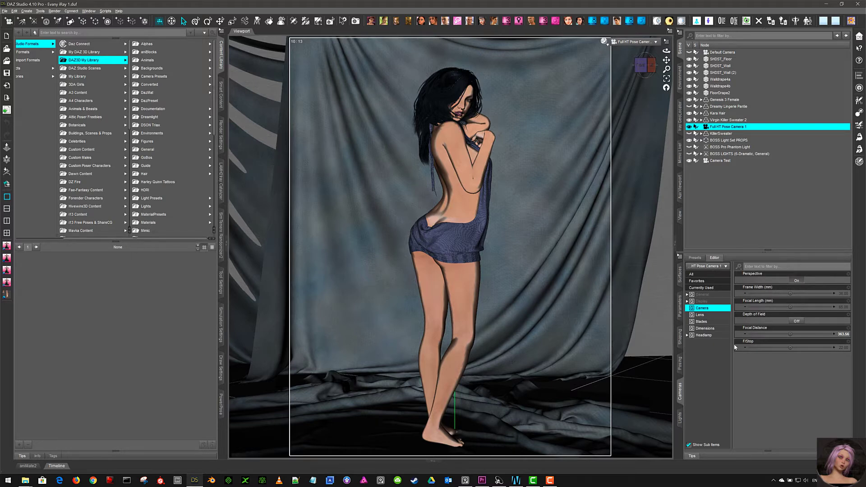
# Step: Show the camera's Headlamp settings (Mode Off) and toggle Preview Lights, turning the viewport black
pyautogui.click(704, 336)
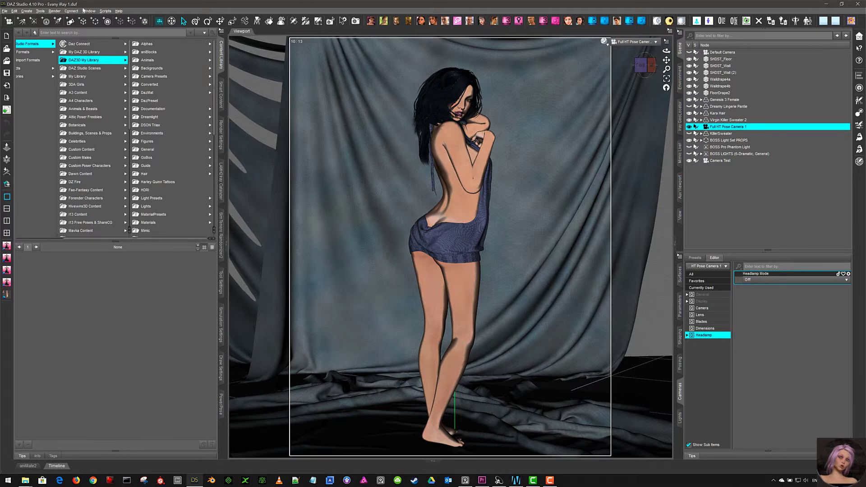
pyautogui.click(90, 11)
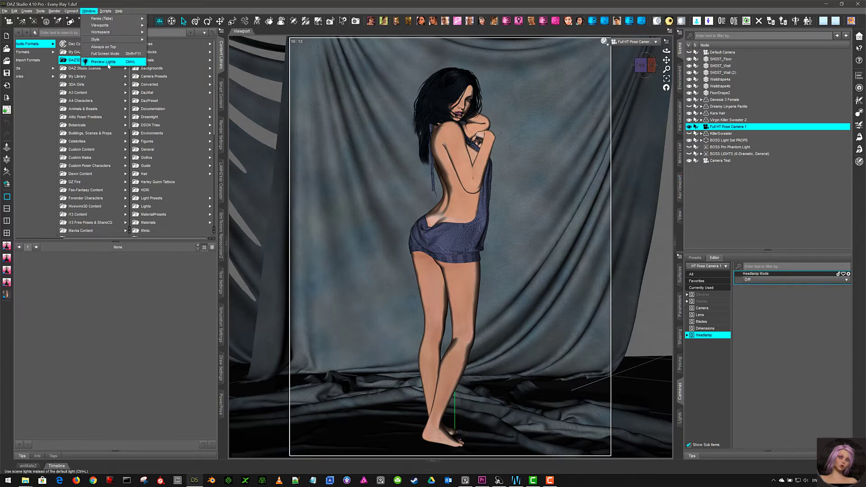
pyautogui.click(113, 62)
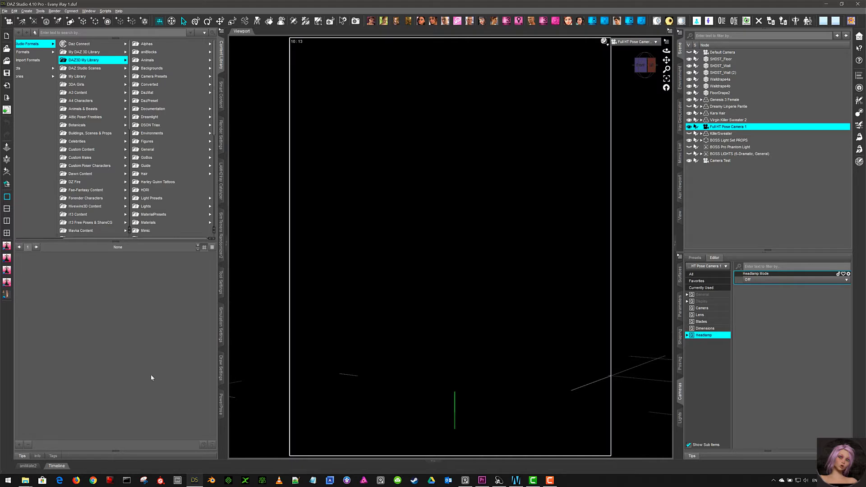
# Step: After checking the saved render, set Headlamp Mode to On and switch the viewport DrawStyle to NVIDIA Iray
pyautogui.click(467, 481)
pyautogui.click(467, 481)
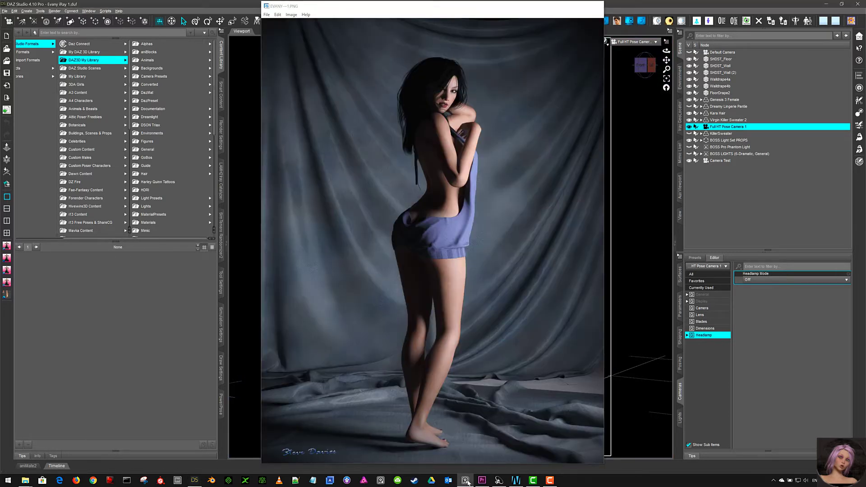
pyautogui.click(746, 280)
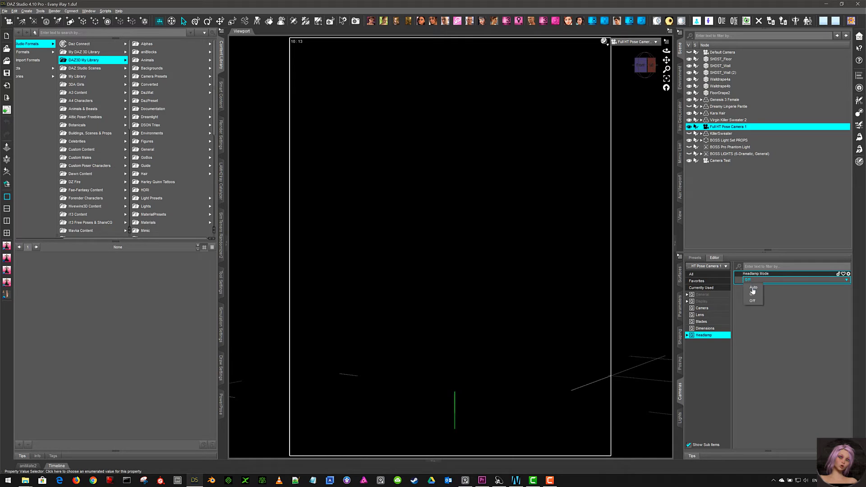
pyautogui.click(752, 294)
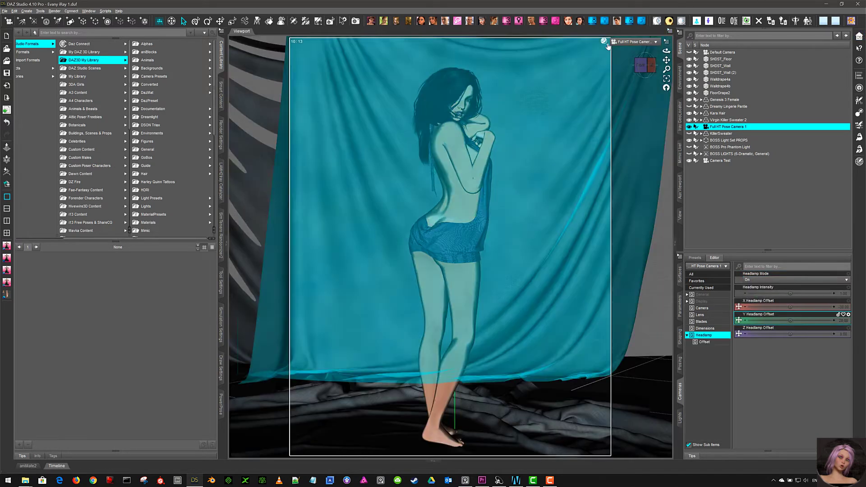
pyautogui.click(604, 41)
pyautogui.click(599, 123)
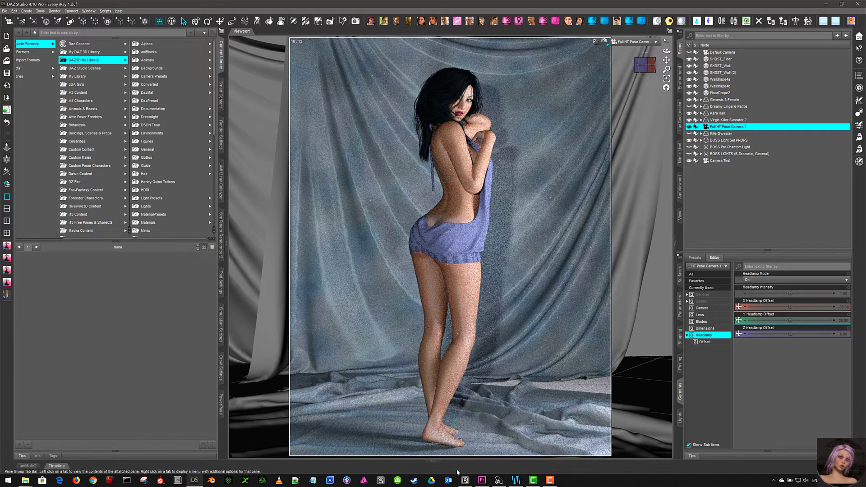
# Step: Compare against the saved render image, close it, and bring up the viewport DrawStyle list
pyautogui.click(466, 481)
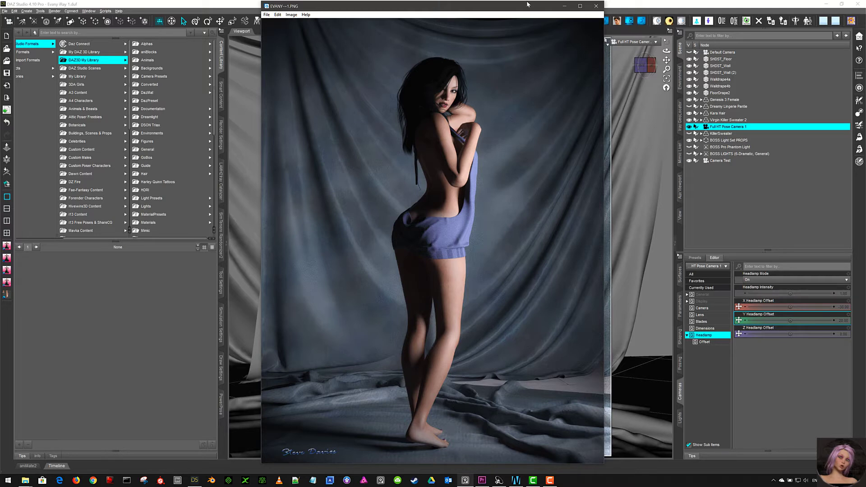
pyautogui.click(594, 3)
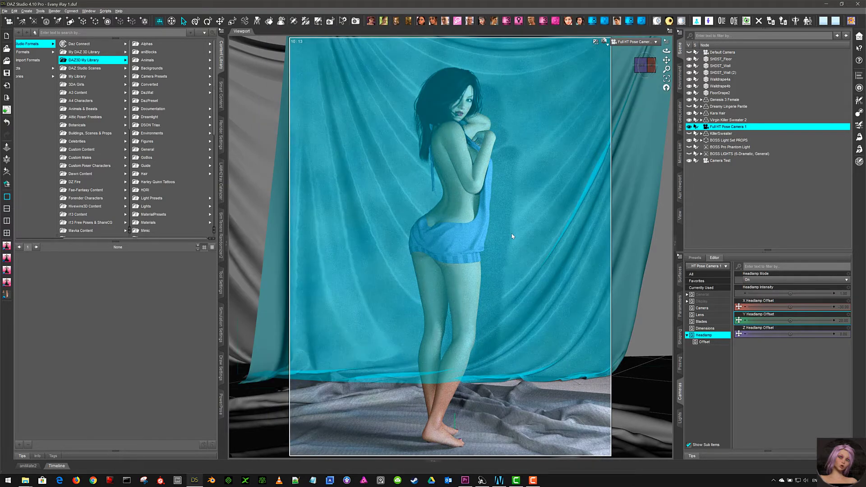
pyautogui.click(605, 46)
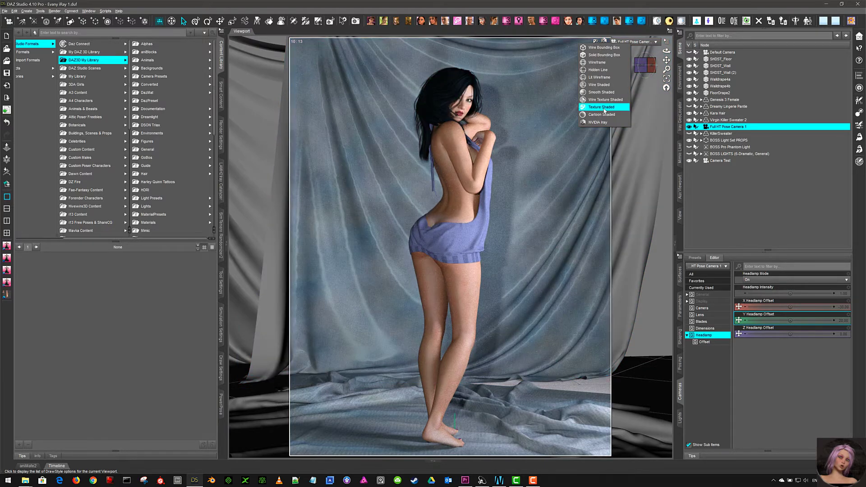
# Step: Switch the viewport DrawStyle from NVIDIA Iray back to Texture Shaded
pyautogui.click(604, 114)
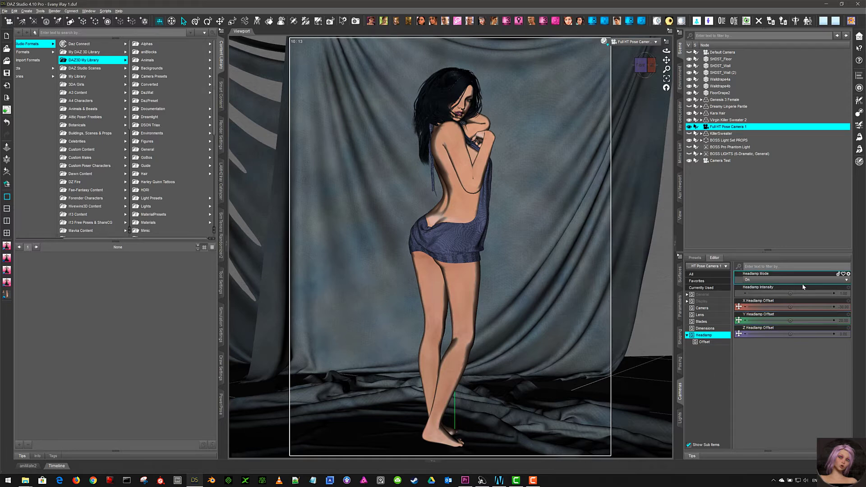
# Step: Set the pose camera's Headlamp Intensity to an exact 0.50
pyautogui.moveTo(792, 294)
pyautogui.mouseDown()
pyautogui.moveTo(767, 294)
pyautogui.moveTo(799, 296)
pyautogui.mouseUp()
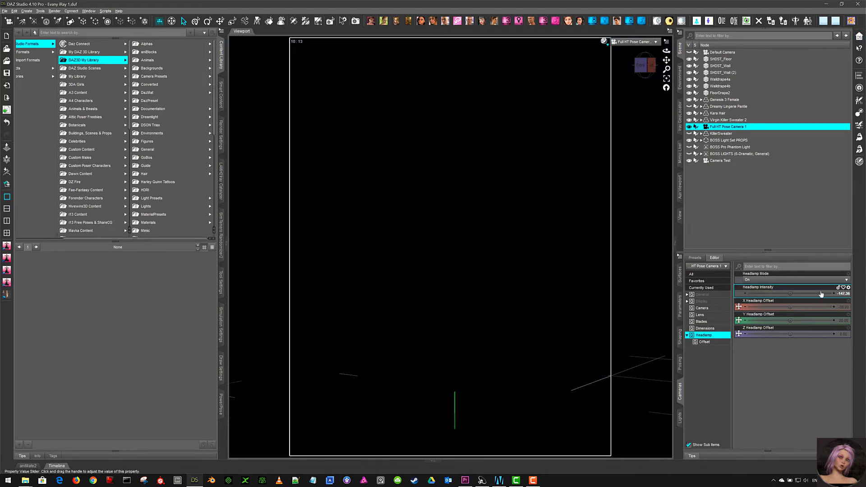
pyautogui.click(844, 294)
pyautogui.write('0.5')
pyautogui.press('Return')
pyautogui.click(843, 293)
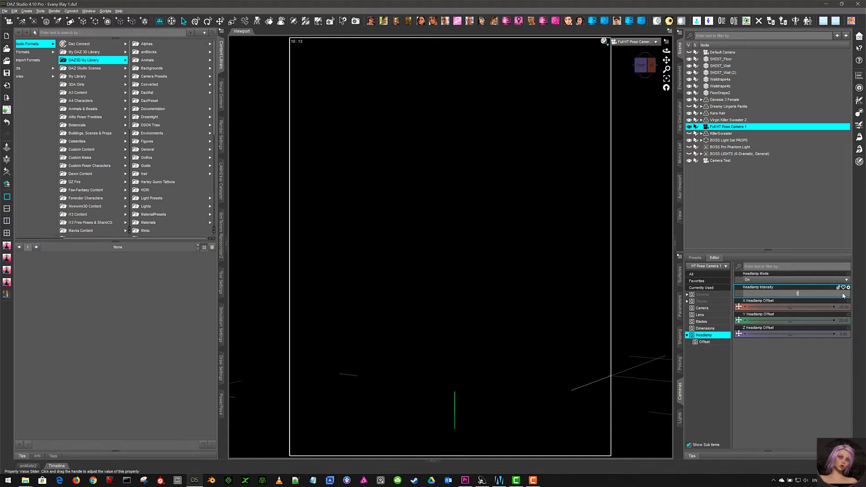
pyautogui.press('Return')
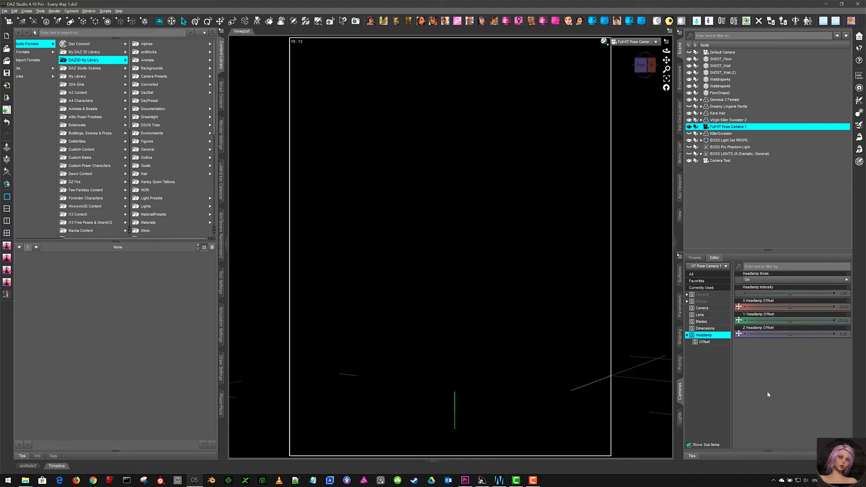
# Step: Switch the camera's Headlamp Mode Off, back On, and then Off again
pyautogui.click(749, 279)
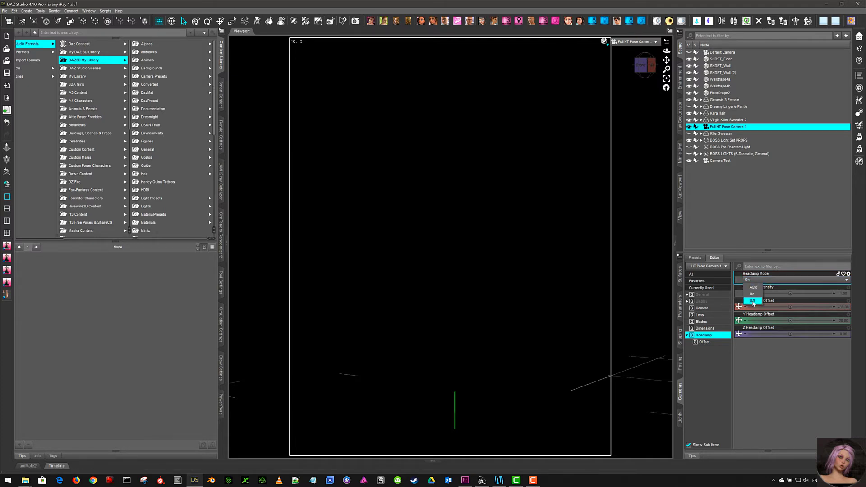
pyautogui.click(752, 302)
pyautogui.click(758, 282)
pyautogui.click(753, 295)
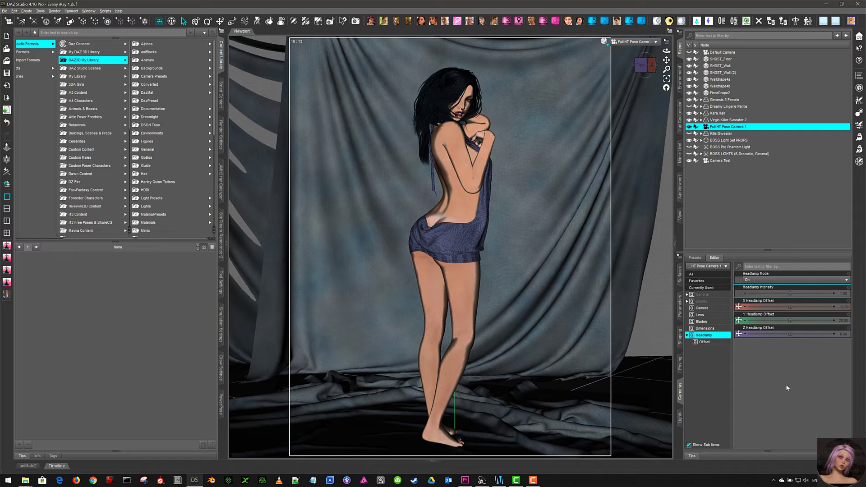
pyautogui.click(751, 280)
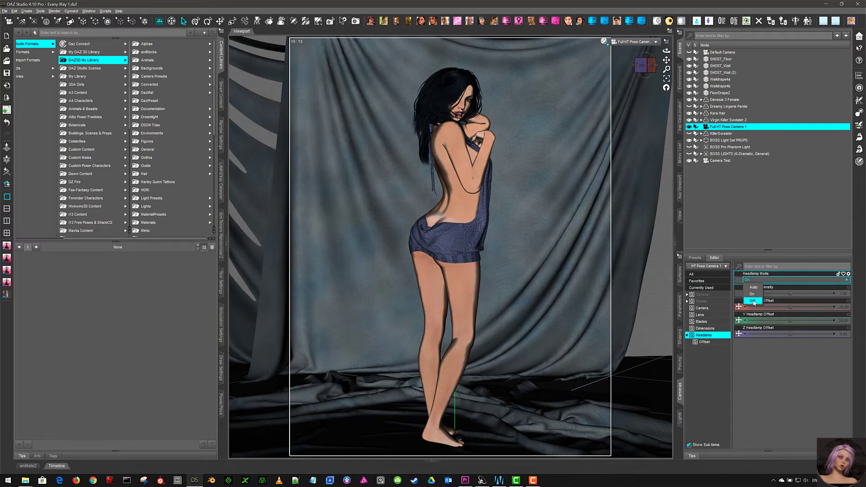
pyautogui.click(753, 301)
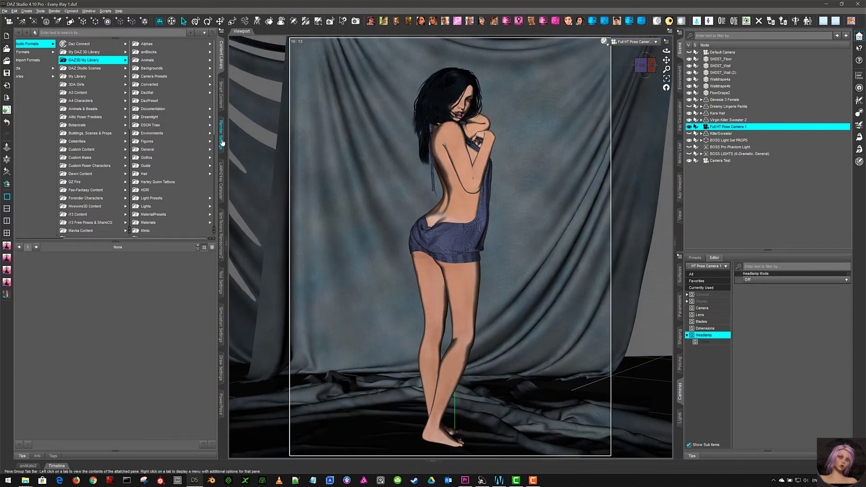
# Step: In Render Settings' General group, keep Auto Headlamp set to Never
pyautogui.click(221, 140)
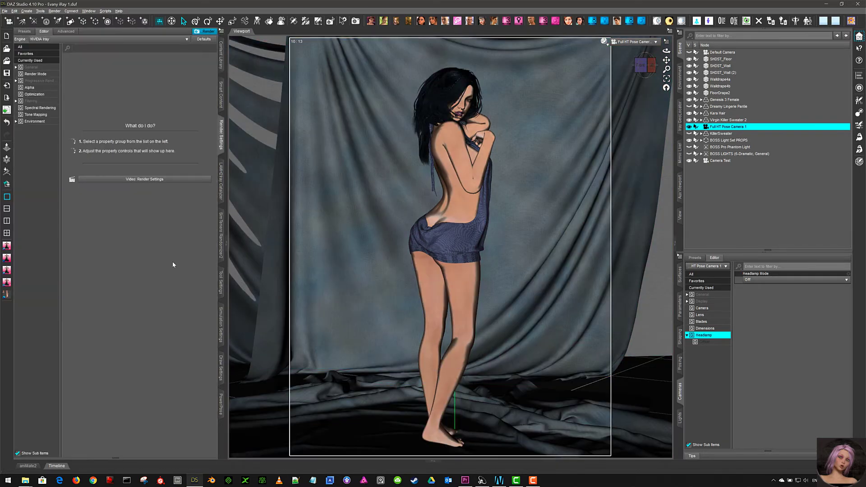
pyautogui.click(29, 61)
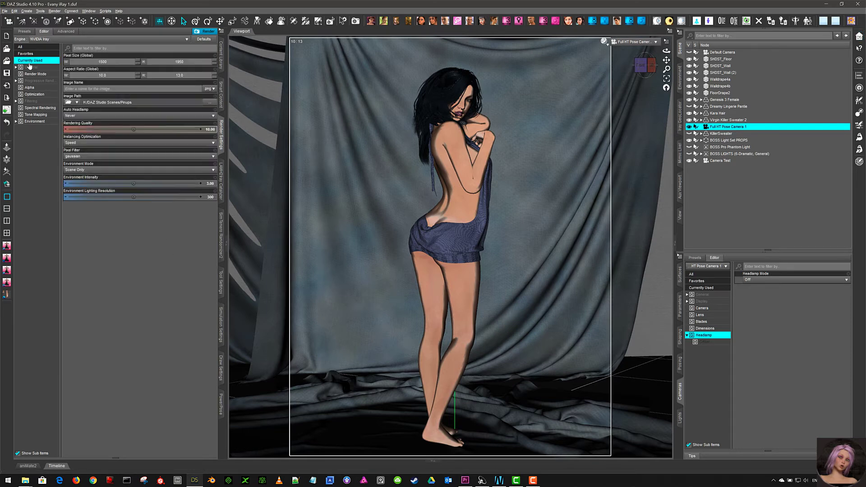
pyautogui.click(31, 68)
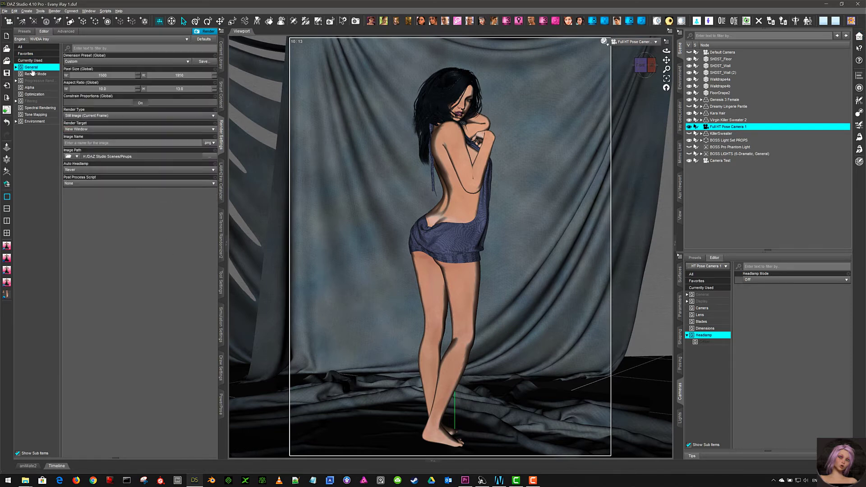
pyautogui.click(89, 172)
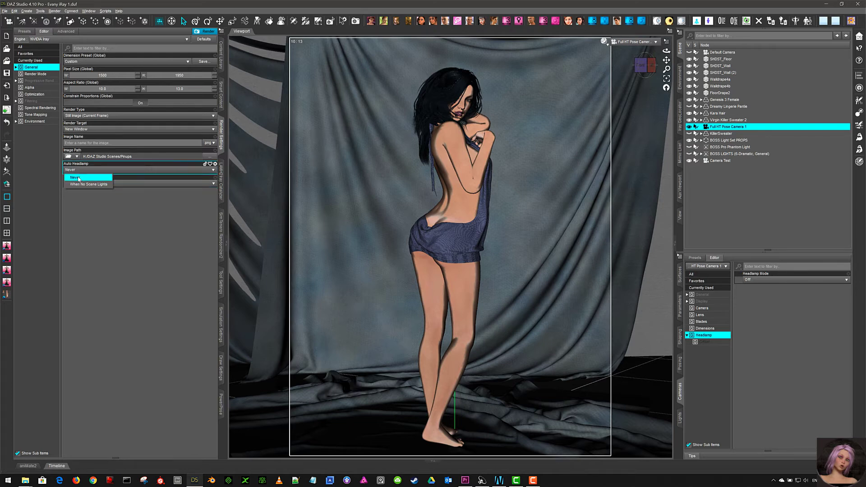
pyautogui.click(88, 176)
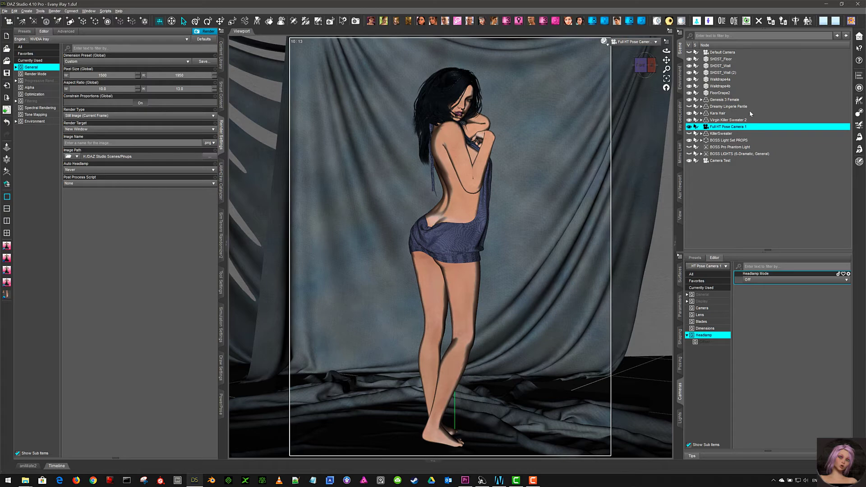
# Step: Switch the viewport DrawStyle to NVIDIA Iray, then reopen the draw style list
pyautogui.click(603, 41)
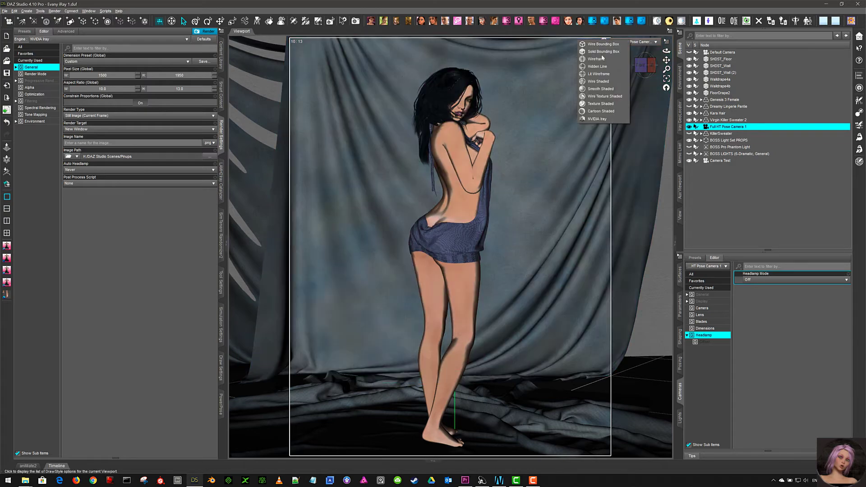
pyautogui.click(596, 119)
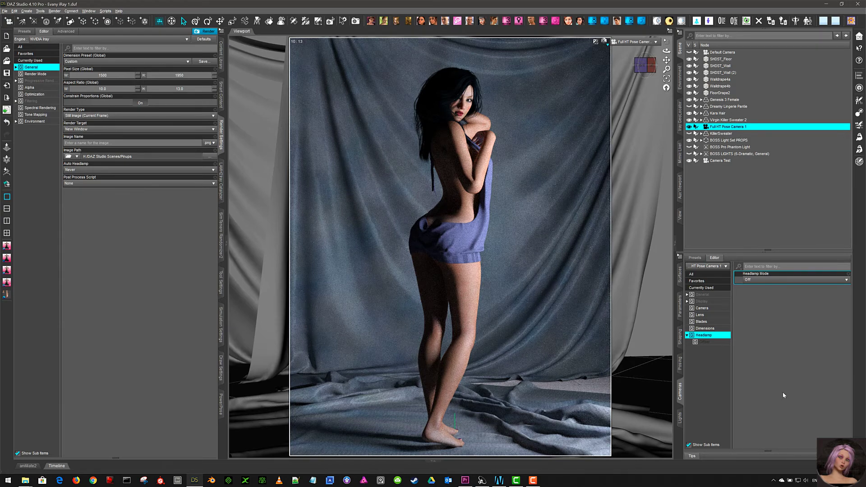
pyautogui.click(604, 44)
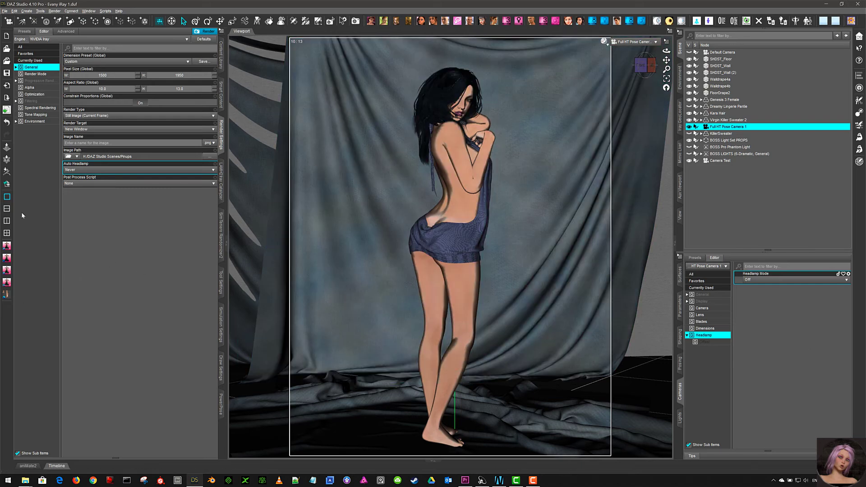
# Step: Switch to the four-viewport layout and browse the Cameras pane camera list without changing cameras
pyautogui.click(7, 232)
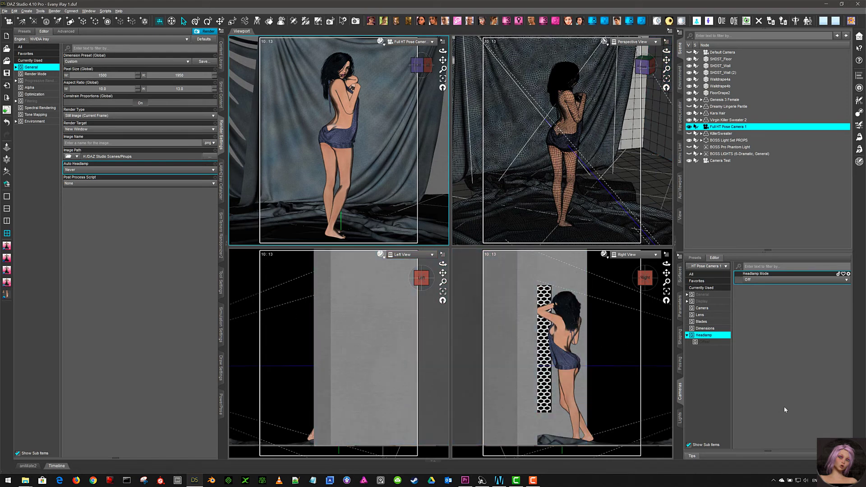
pyautogui.click(701, 267)
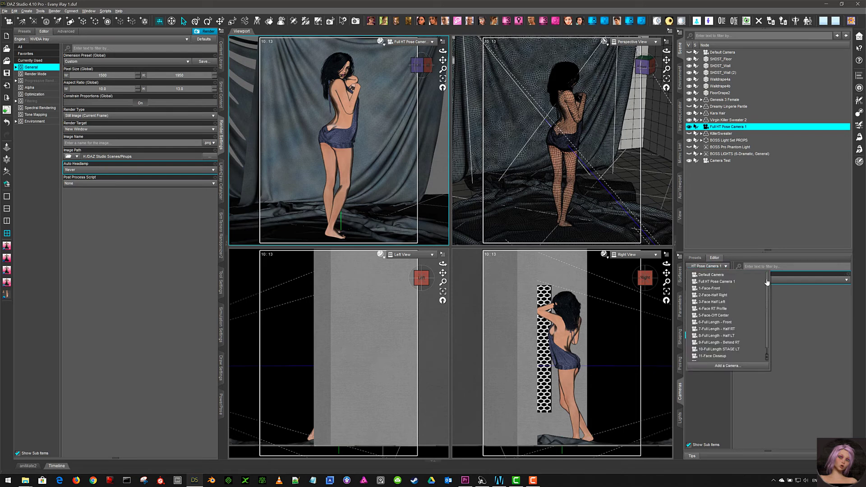
pyautogui.moveTo(765, 284); pyautogui.dragTo(761, 349)
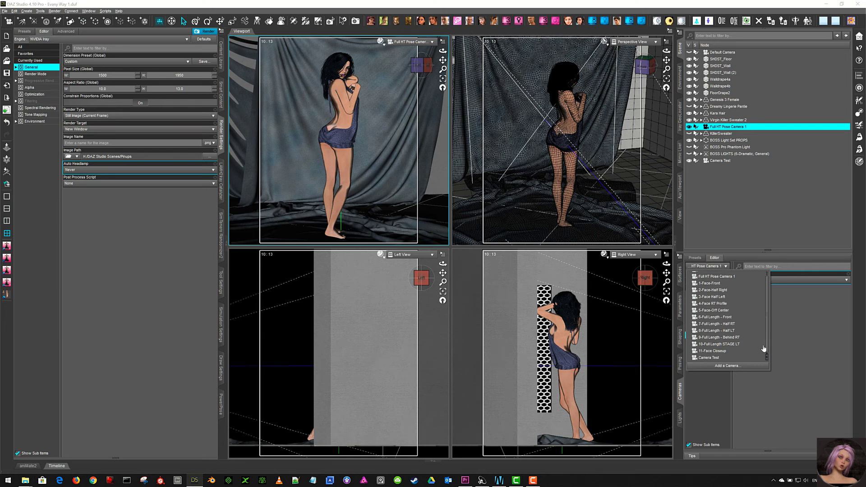
pyautogui.scroll(1, 758, 286)
pyautogui.scroll(1, 760, 281)
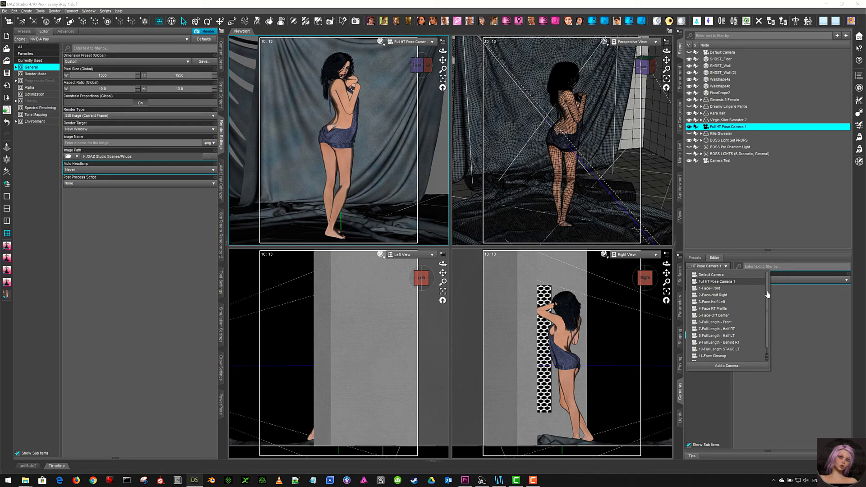
pyautogui.scroll(-1, 766, 298)
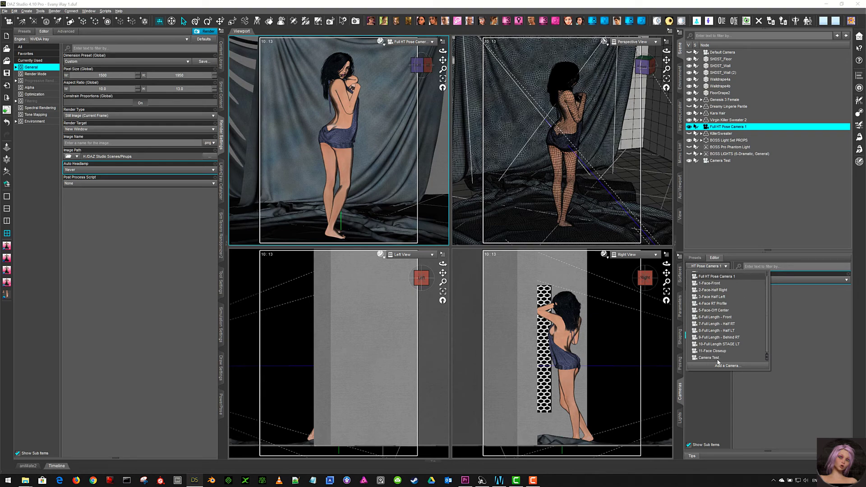
pyautogui.click(777, 358)
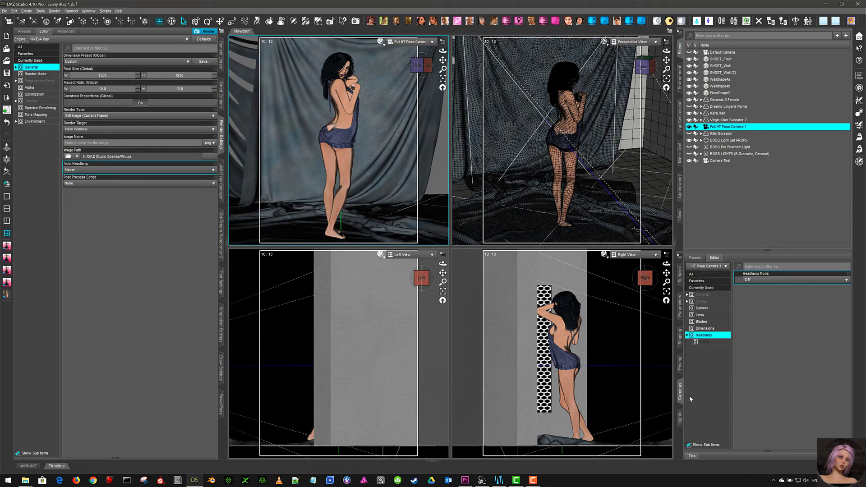
# Step: Set the top-right view to Camera Test and orbit it around the figure
pyautogui.click(656, 42)
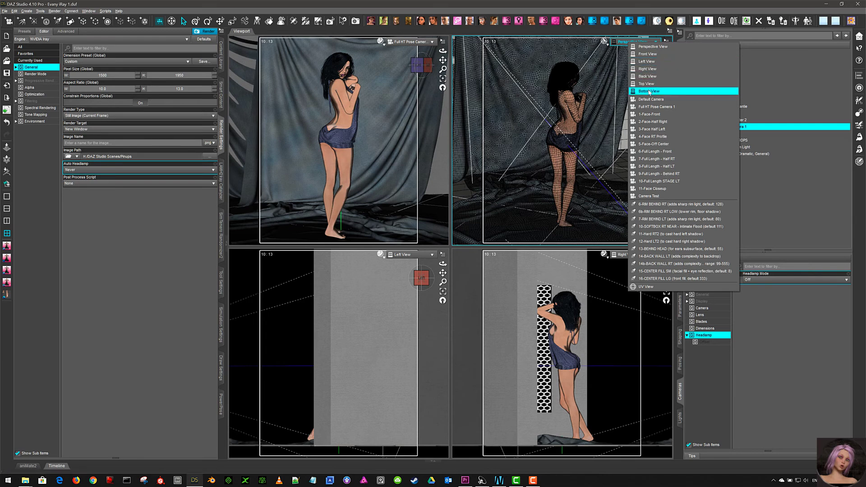
pyautogui.click(707, 380)
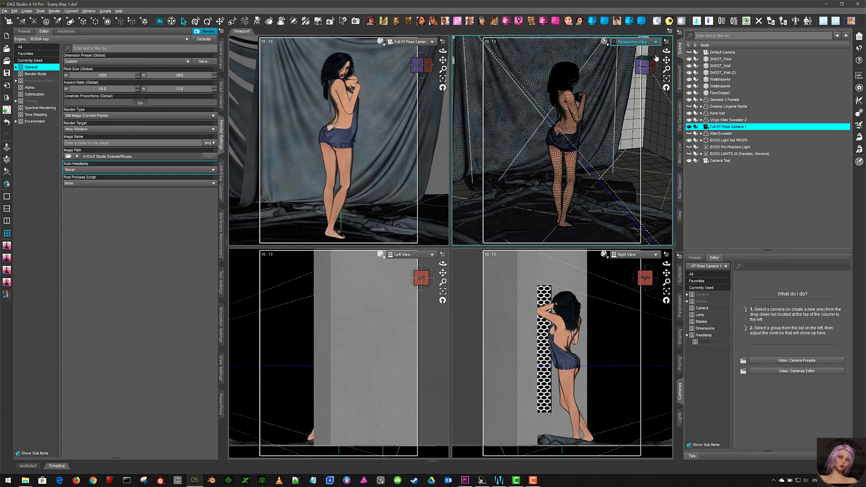
pyautogui.click(631, 41)
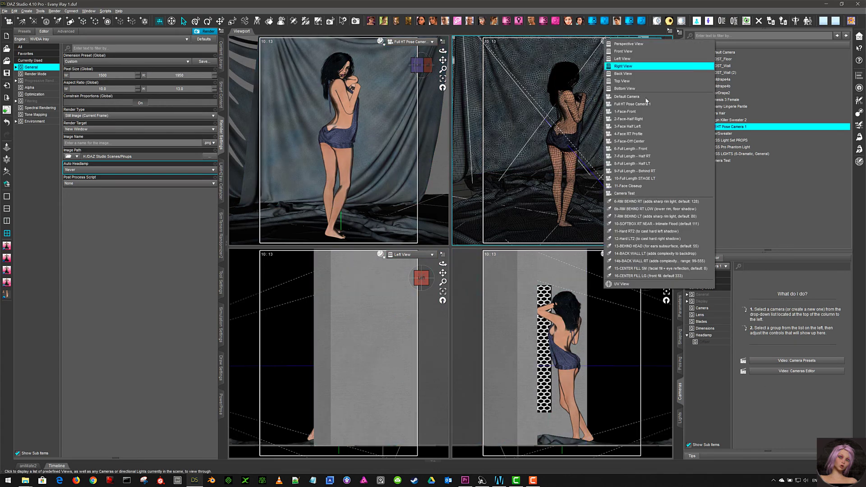
pyautogui.click(625, 193)
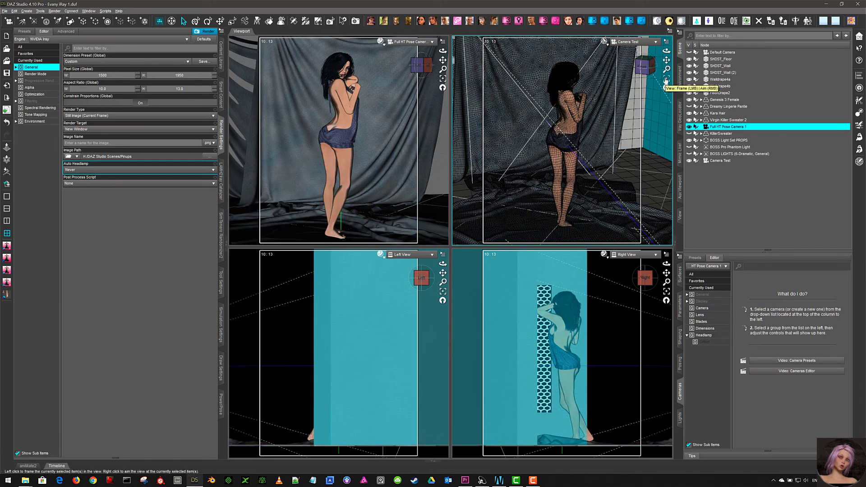
pyautogui.moveTo(666, 50); pyautogui.dragTo(650, 52)
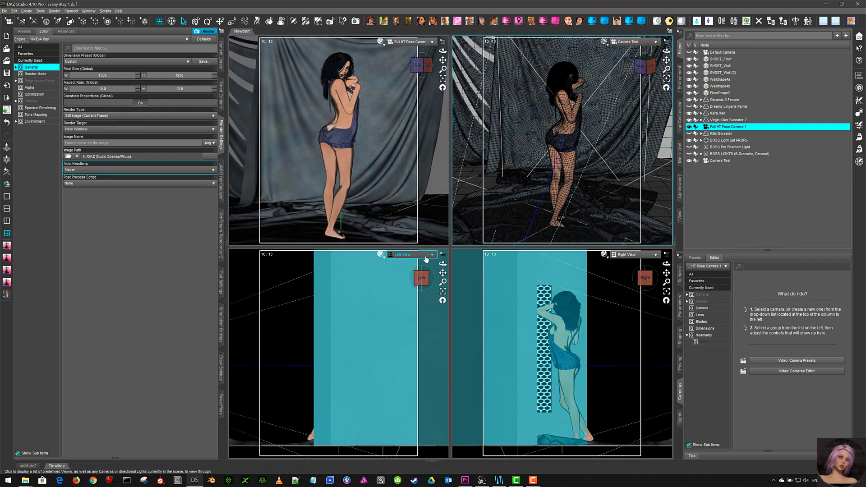
# Step: Set the lower-left view to Default Camera, leaving the top-right camera unchanged
pyautogui.click(426, 259)
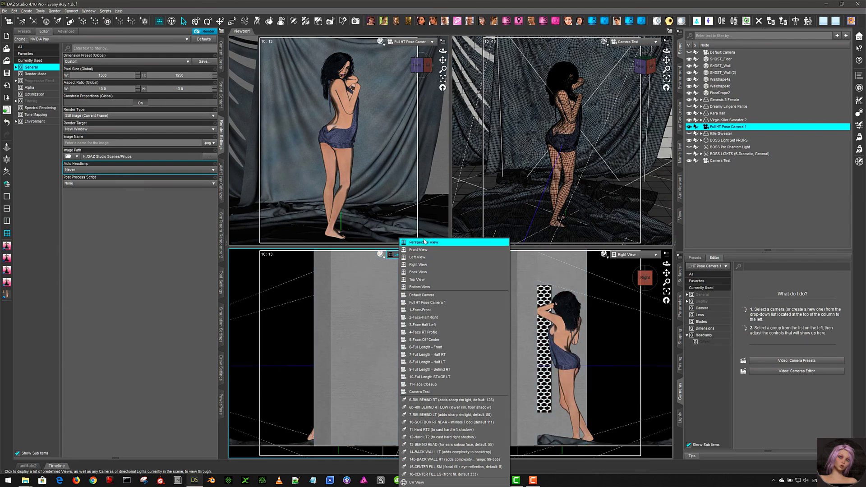
pyautogui.click(424, 296)
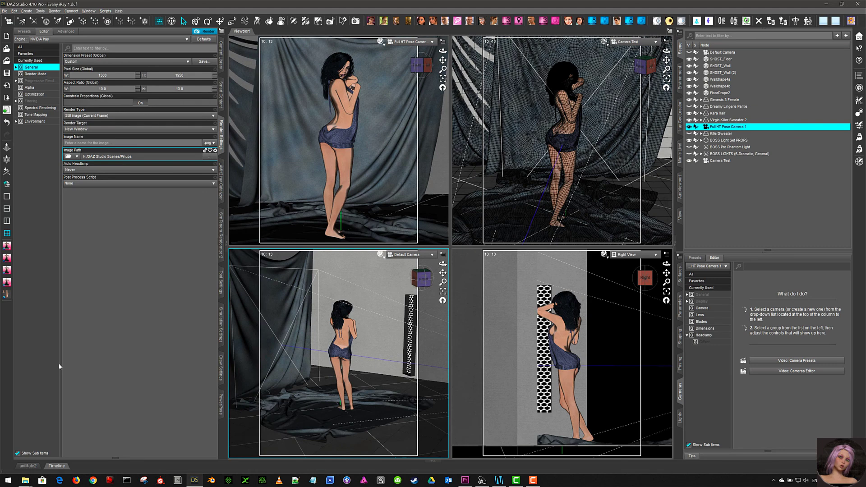
pyautogui.click(628, 42)
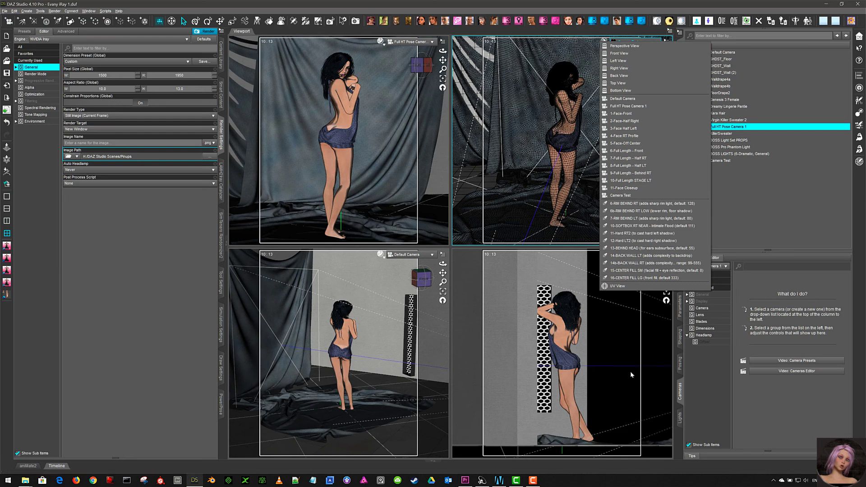
pyautogui.click(715, 388)
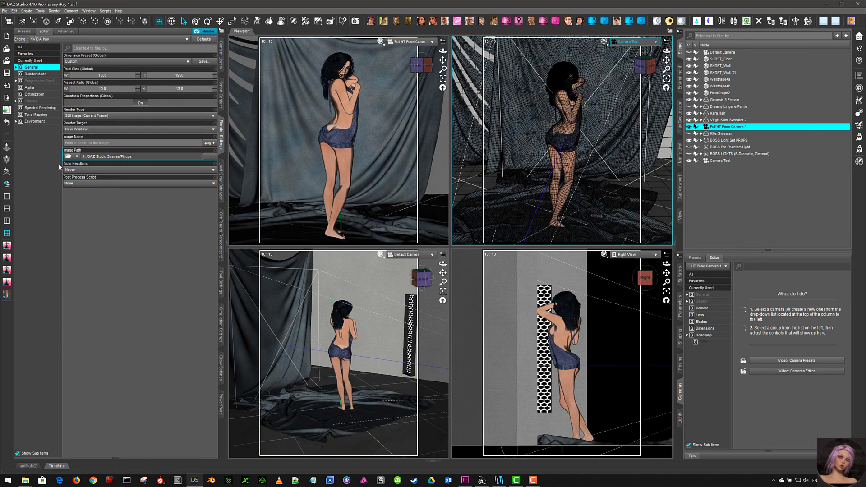
# Step: Switch to a single viewport and check its camera list, keeping Full HT Pose Camera 1
pyautogui.click(7, 197)
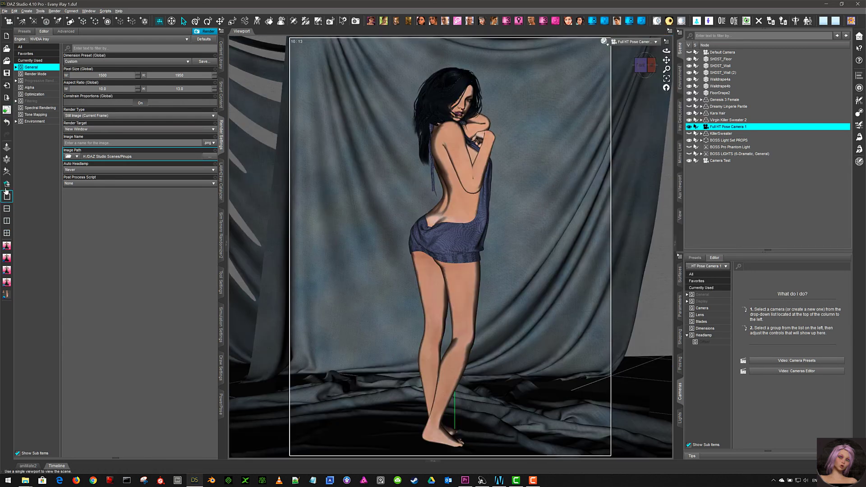
pyautogui.click(648, 43)
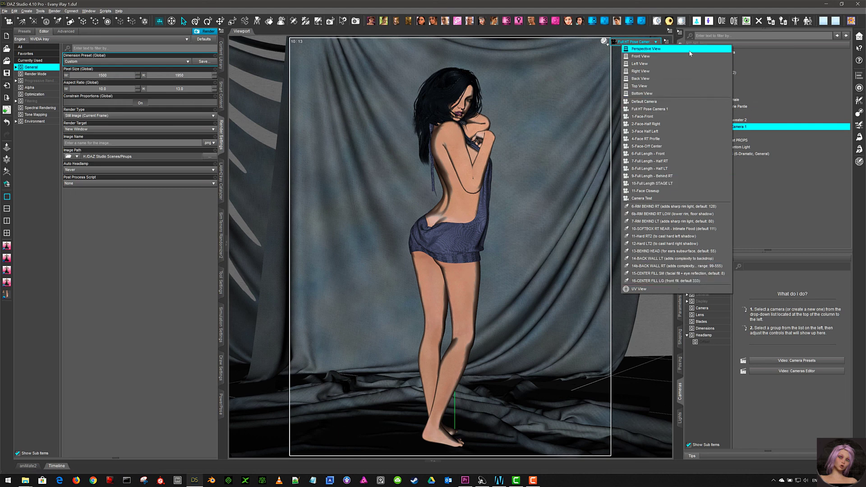
pyautogui.click(672, 4)
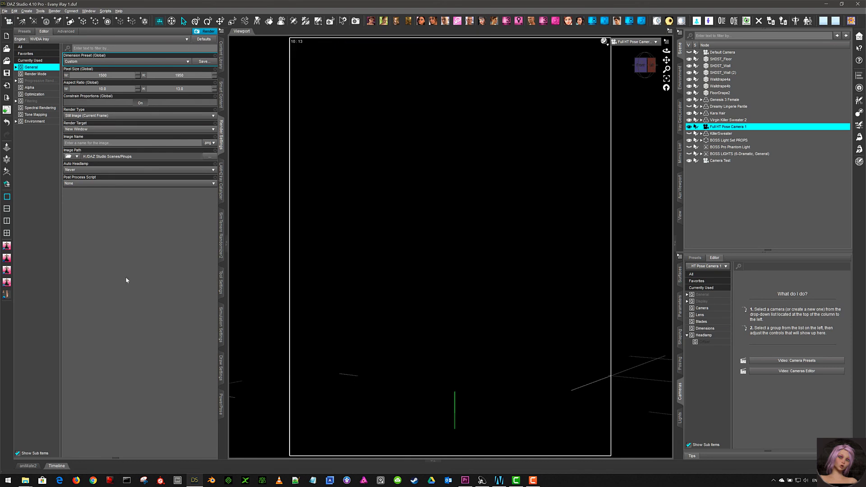
# Step: Turn off Preview Lights from the Window menu
pyautogui.click(89, 11)
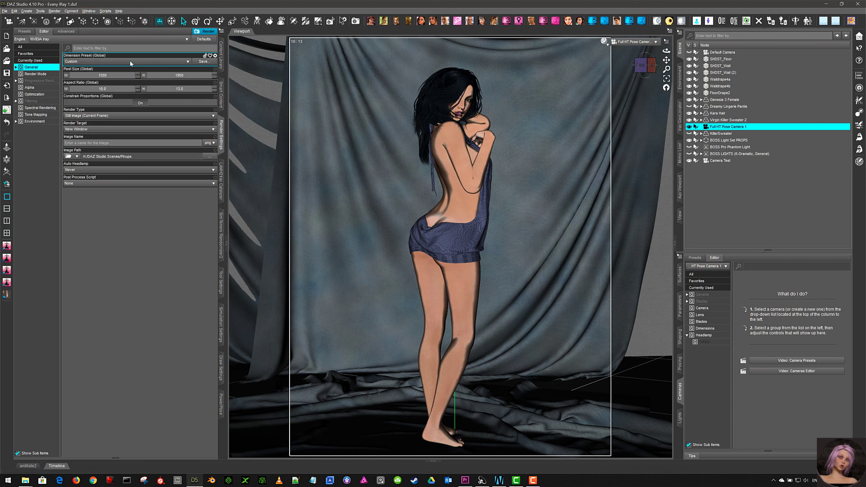
pyautogui.click(134, 63)
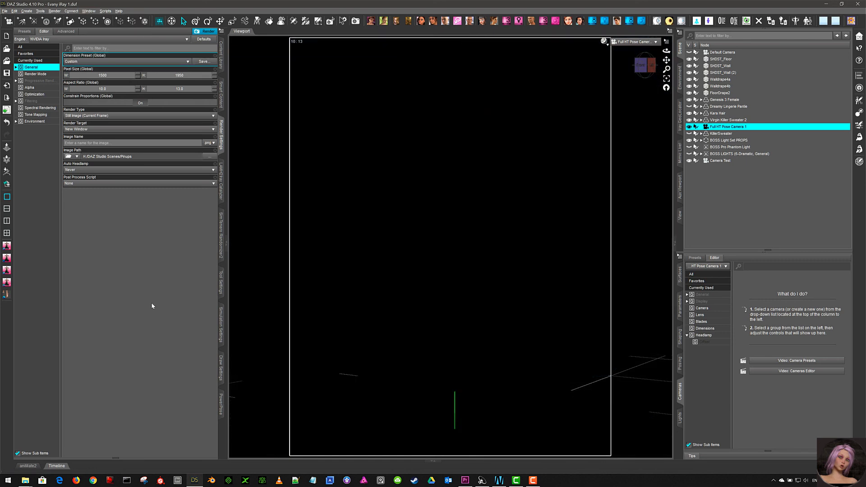